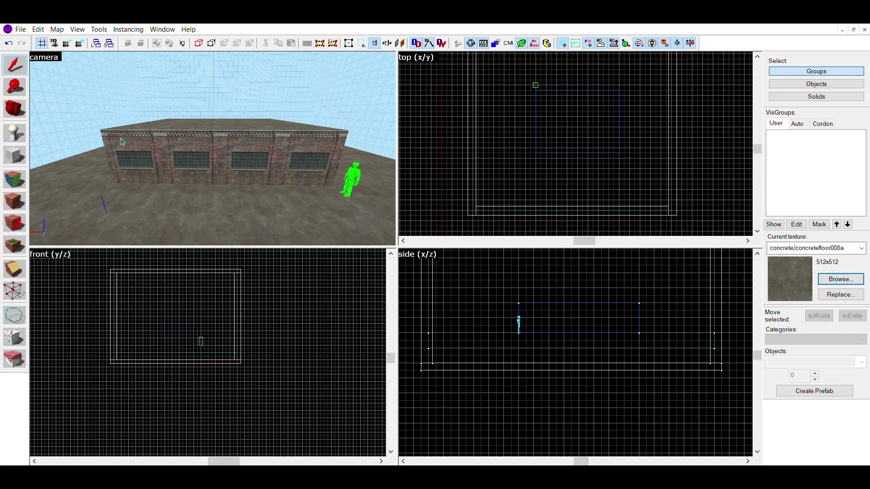
{"action": "key", "text": "z"}
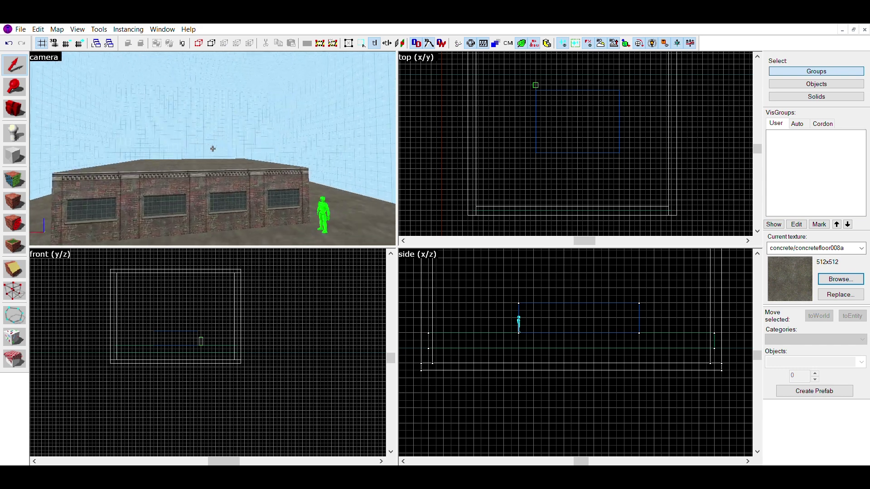
{"action": "key", "text": "z"}
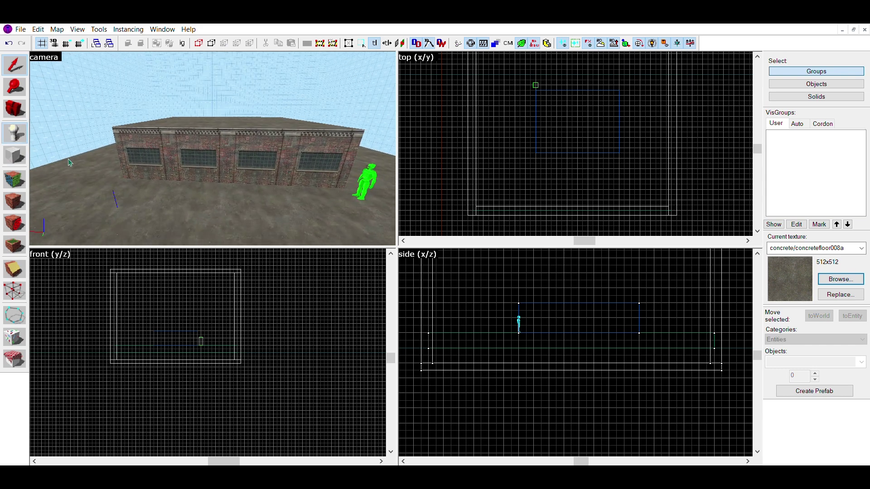
{"action": "left_click", "coordinate": [163, 219]}
{"action": "left_click", "coordinate": [15, 59]}
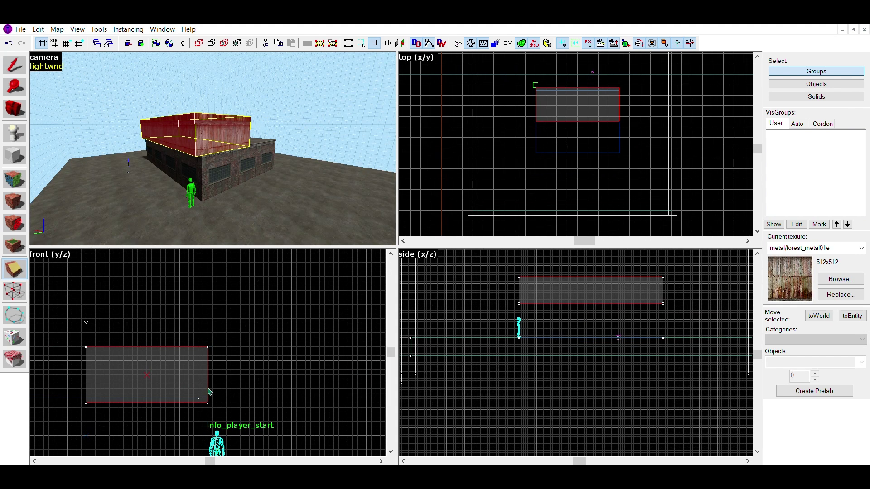
- Clip the rusty metal roof block diagonally on both sides, leaving a thin slab sloping from the ridge to the eave
{"action": "left_click_drag", "start_coordinate": [209, 389], "coordinate": [91, 337]}
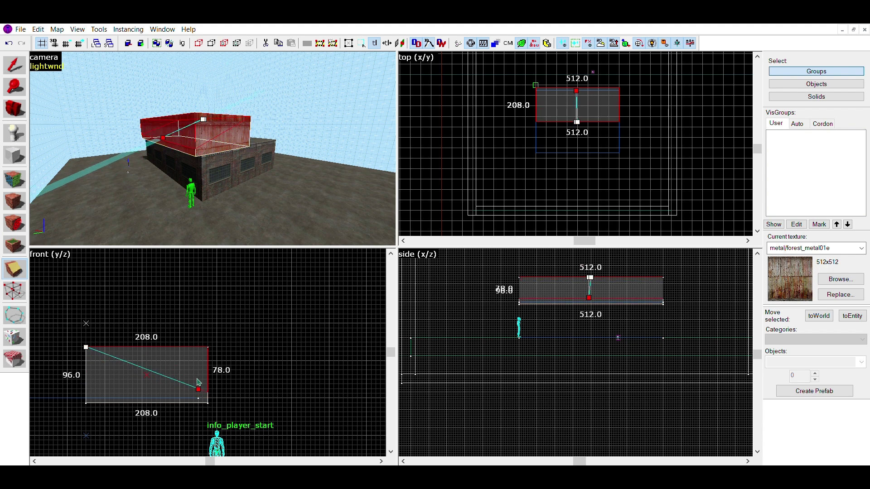
{"action": "left_click_drag", "start_coordinate": [197, 381], "coordinate": [156, 376]}
{"action": "key", "text": "Return"}
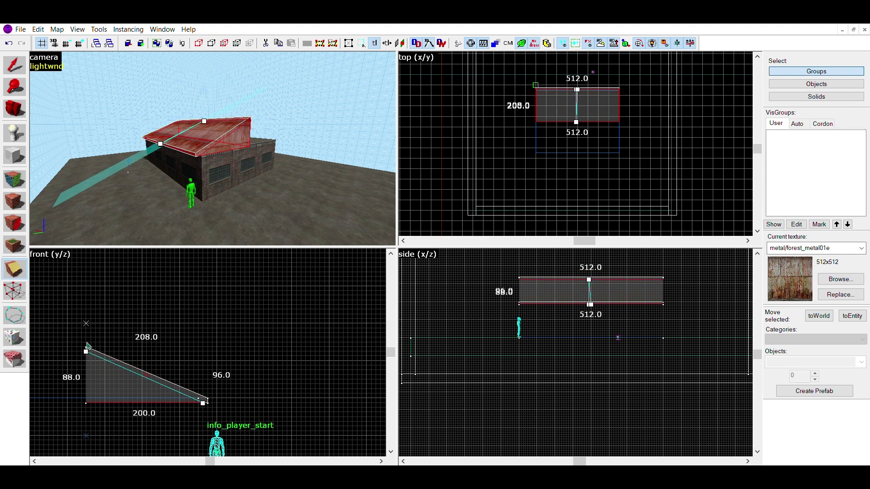
{"action": "key", "text": "Return"}
{"action": "key", "text": "shift+s"}
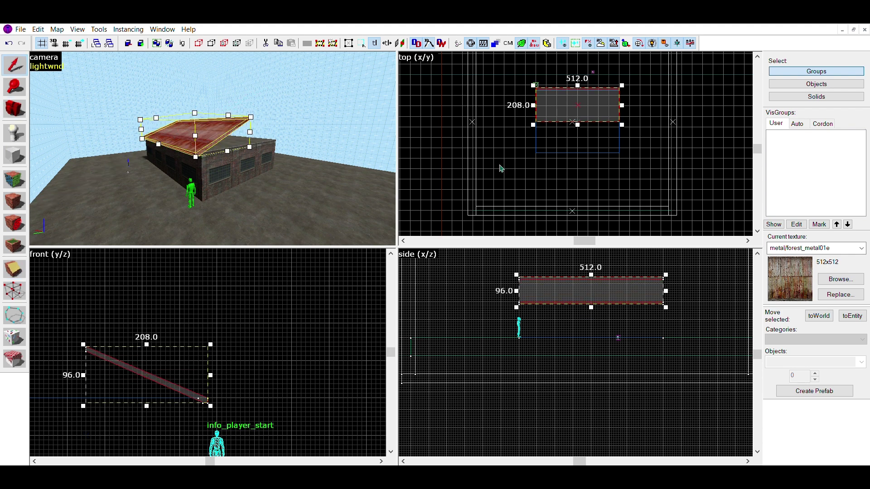
- Paste a copy of the sloped roof slab, mirror it and align it over the other half of the building
{"action": "key", "text": "ctrl+v"}
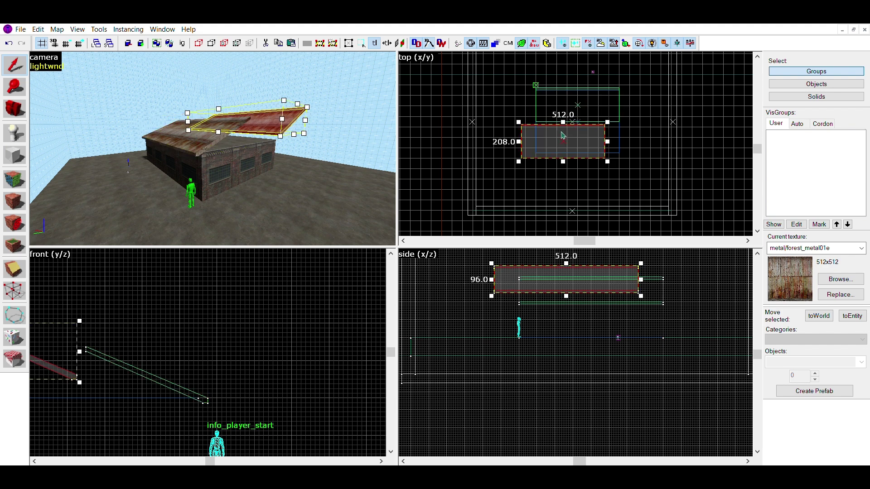
{"action": "left_click_drag", "start_coordinate": [521, 154], "coordinate": [605, 94]}
{"action": "left_click_drag", "start_coordinate": [541, 122], "coordinate": [570, 114]}
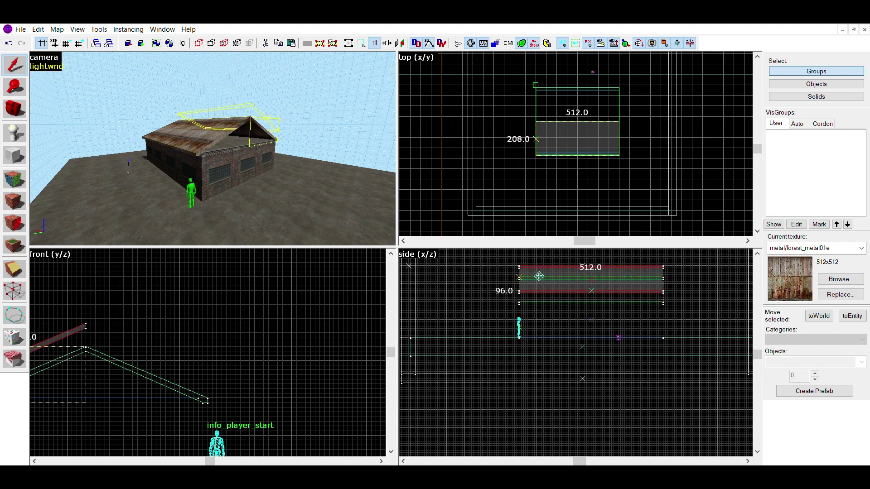
{"action": "left_click_drag", "start_coordinate": [540, 276], "coordinate": [536, 276]}
{"action": "key", "text": "Escape"}
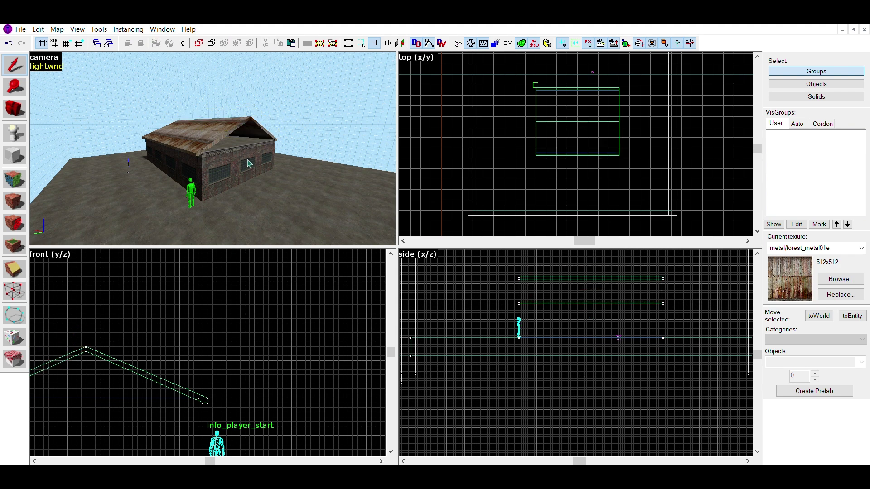
- Select both roof slabs and extend them to a length of 544 units so they overhang both end walls
{"action": "key", "text": "z"}
{"action": "key", "text": "w"}
{"action": "key", "text": "s"}
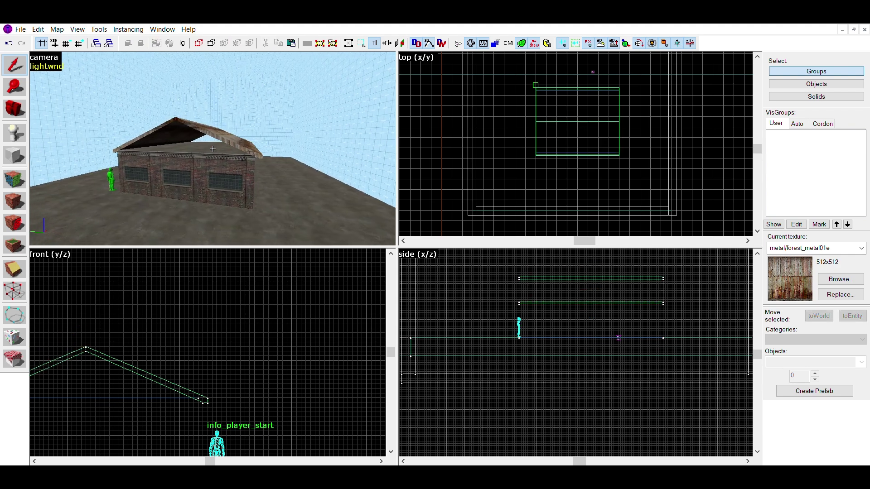
{"action": "key", "text": "w"}
{"action": "key", "text": "z"}
{"action": "left_click", "coordinate": [210, 147]}
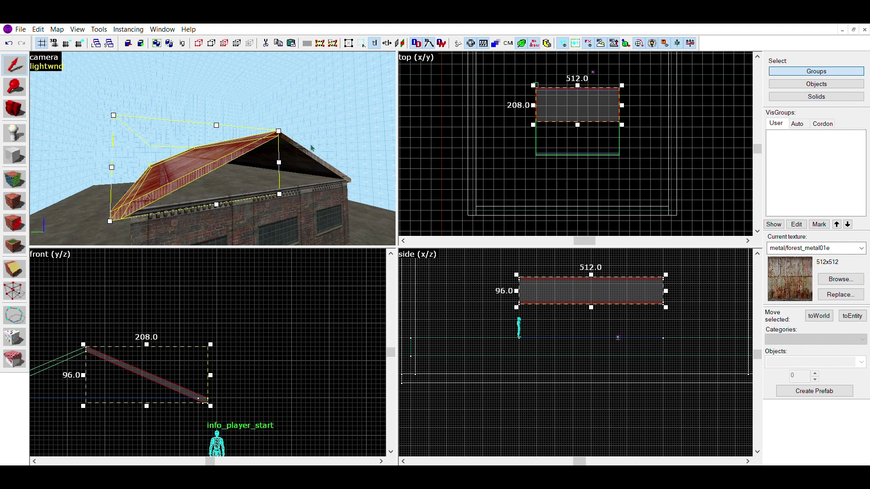
{"action": "left_click", "coordinate": [311, 146], "text": "ctrl"}
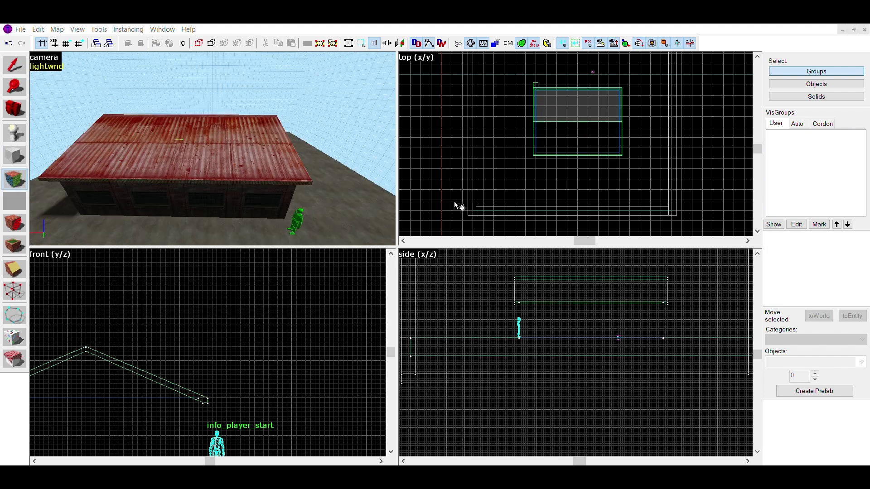
- Select the opposite roof slope for face editing and check how the metal texture runs across both slopes
{"action": "key", "text": "z"}
{"action": "key", "text": "d"}
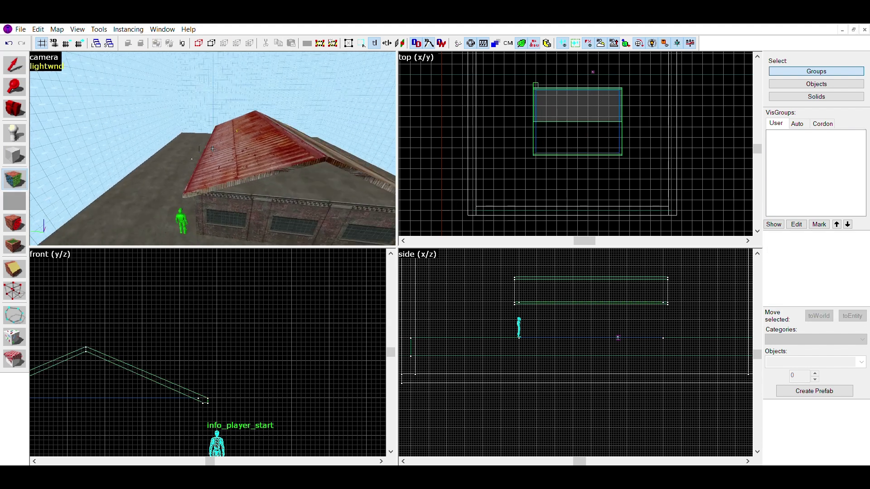
{"action": "key", "text": "d"}
{"action": "key", "text": "z"}
{"action": "left_click", "coordinate": [231, 139]}
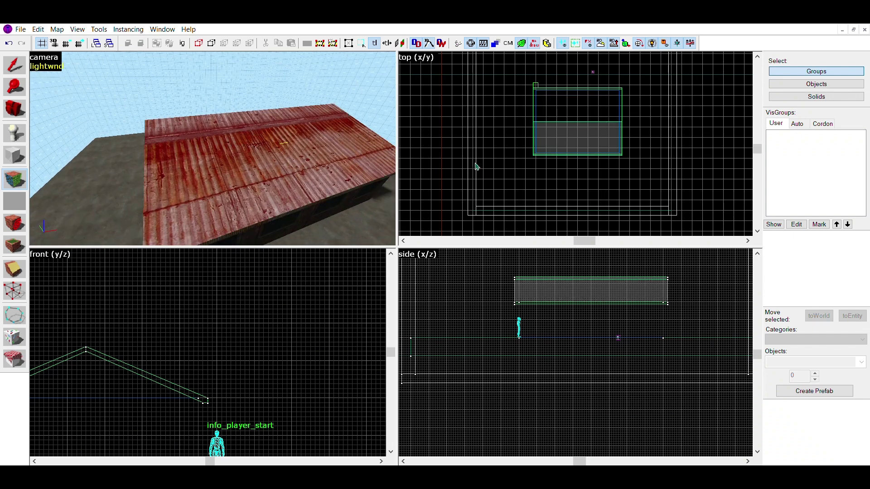
{"action": "key", "text": "z"}
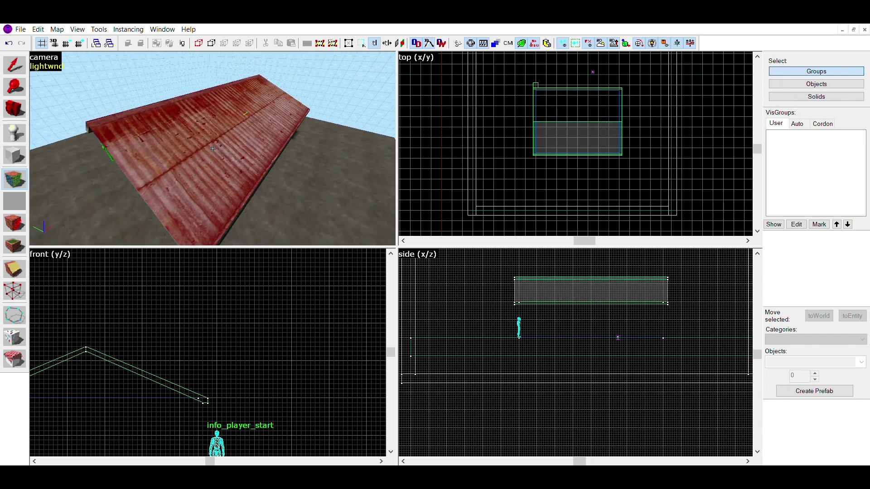
{"action": "key", "text": "a"}
{"action": "key", "text": "w"}
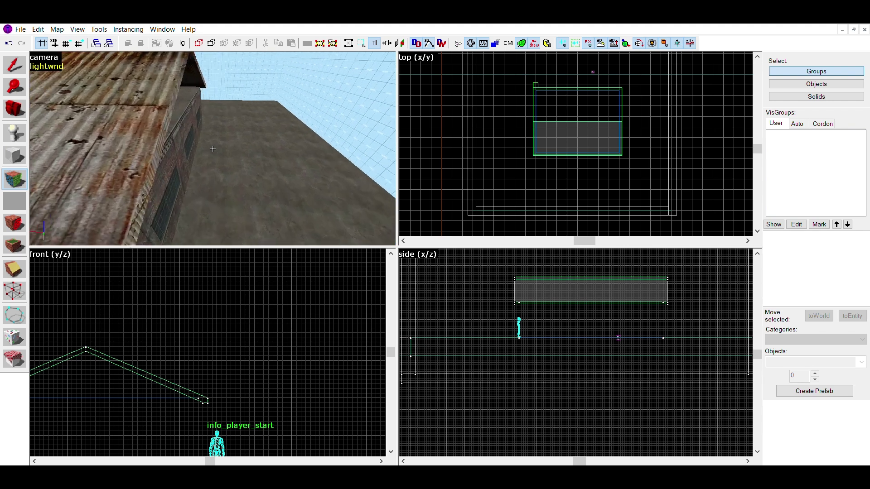
{"action": "key", "text": "s"}
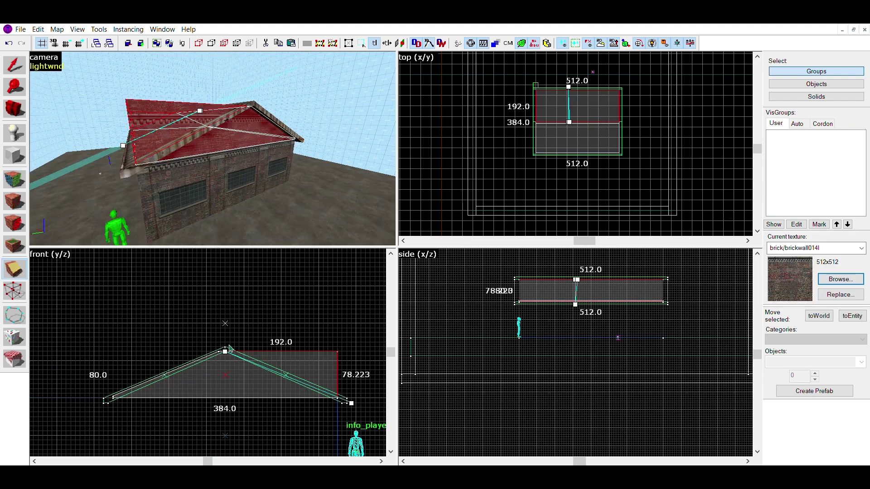
- Clip the brick block under the roof along the remaining slope to form a triangular gable, and clear the selection
{"action": "left_click_drag", "start_coordinate": [230, 349], "coordinate": [228, 339]}
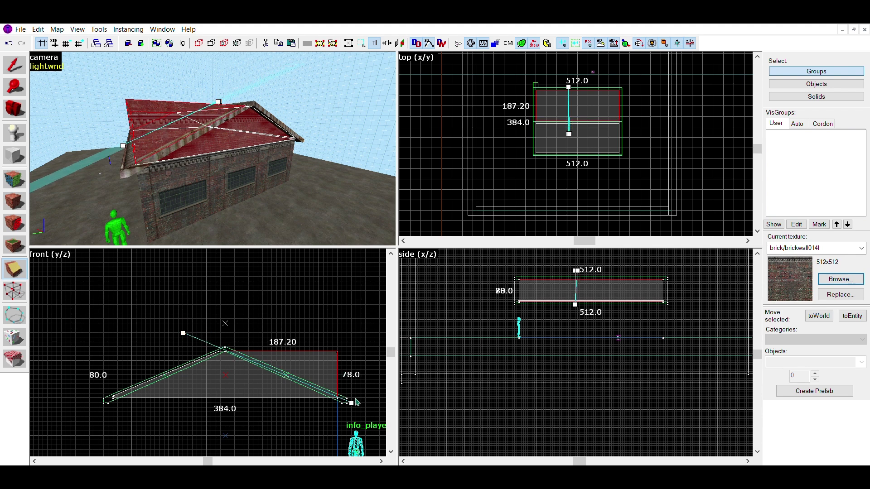
{"action": "key", "text": "Return"}
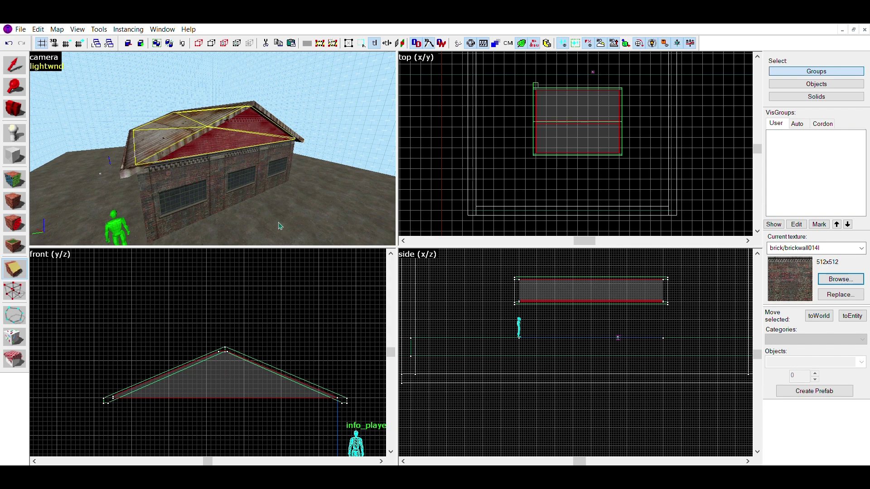
{"action": "key", "text": "Escape"}
{"action": "key", "text": "Escape"}
- Examine the pitched roof and brick gables from all sides of the building
{"action": "key", "text": "z"}
{"action": "key", "text": "w"}
{"action": "key", "text": "s"}
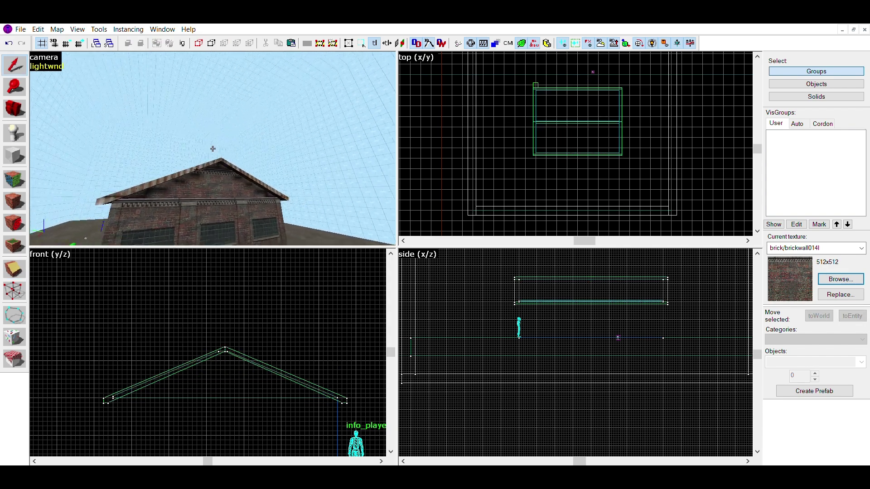
{"action": "key", "text": "a"}
{"action": "key", "text": "d"}
{"action": "key", "text": "w"}
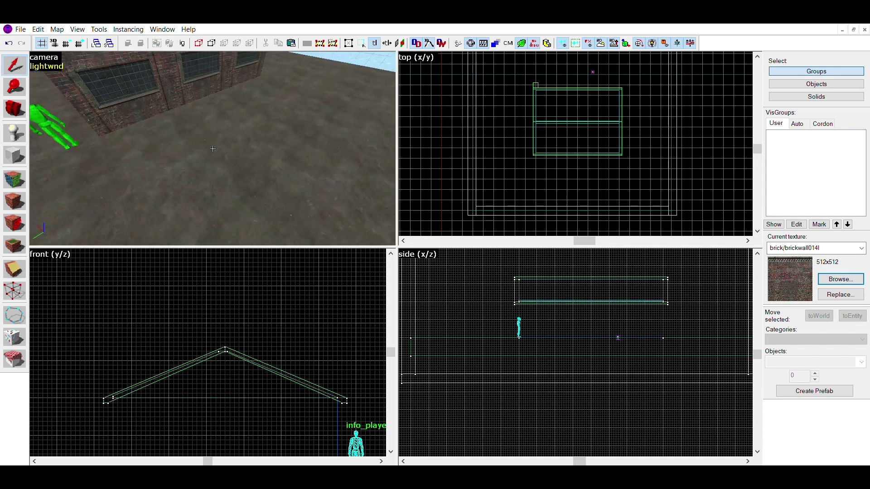
{"action": "key", "text": "s"}
{"action": "key", "text": "w"}
{"action": "key", "text": "a"}
{"action": "key", "text": "a"}
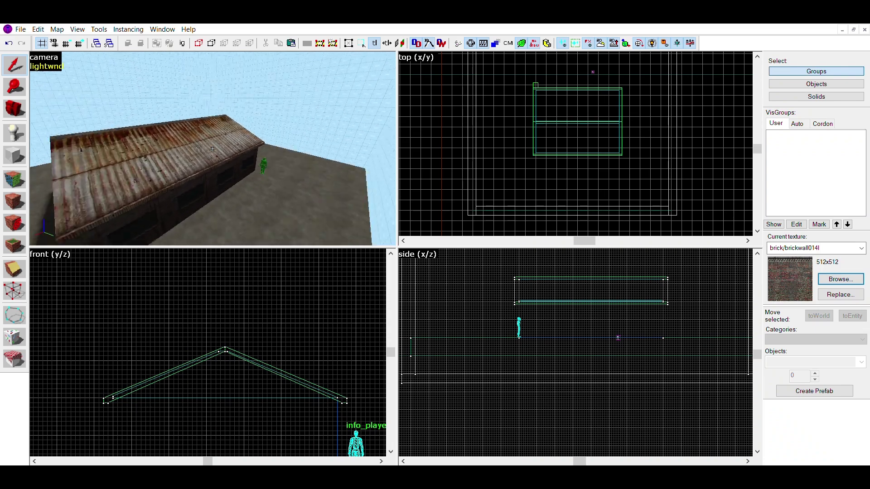
{"action": "key", "text": "d"}
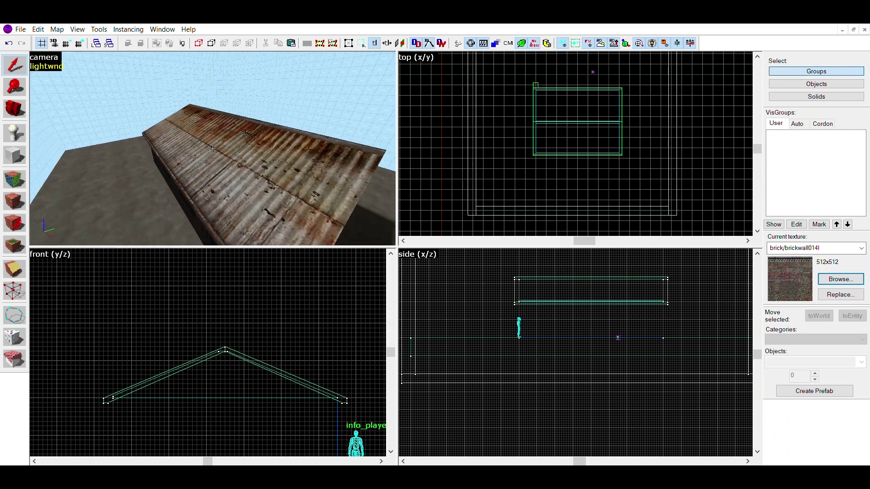
{"action": "key", "text": "d"}
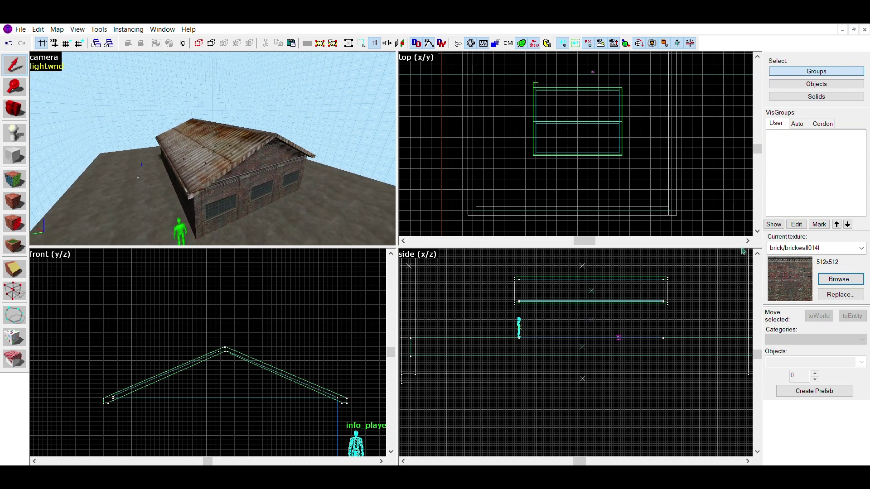
- Place two round pipe props side by side on the roof near the ridge and raise them slightly
{"action": "key", "text": "z"}
{"action": "key", "text": "d"}
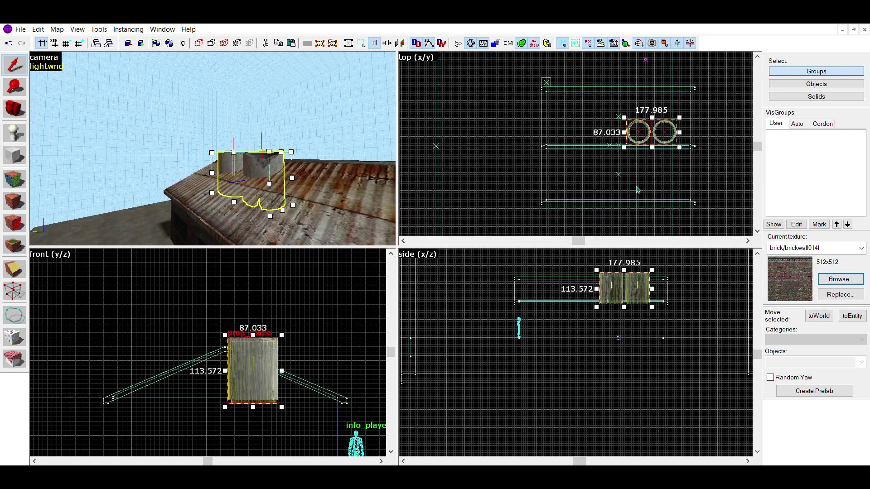
{"action": "left_click_drag", "start_coordinate": [633, 275], "coordinate": [631, 270]}
{"action": "key", "text": "Escape"}
- Inspect the two pipe props on the roof from above and from ground level around the building
{"action": "key", "text": "z"}
{"action": "key", "text": "a"}
{"action": "key", "text": "s"}
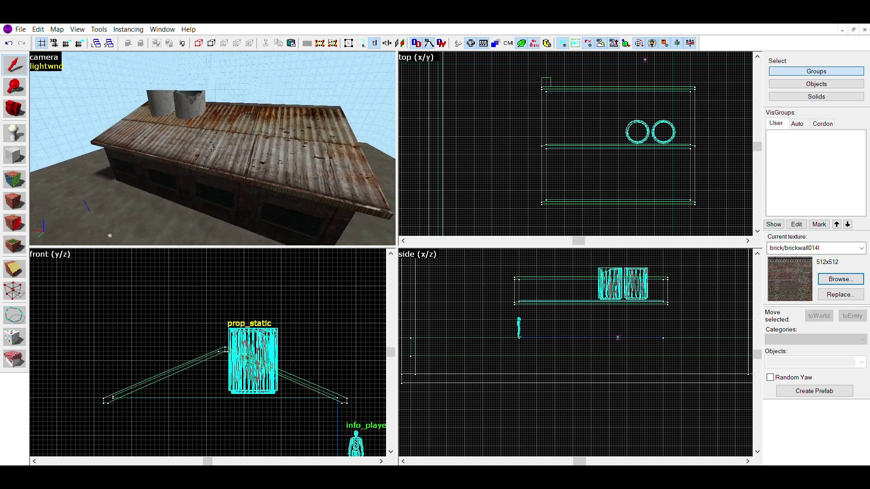
{"action": "key", "text": "w"}
{"action": "key", "text": "s"}
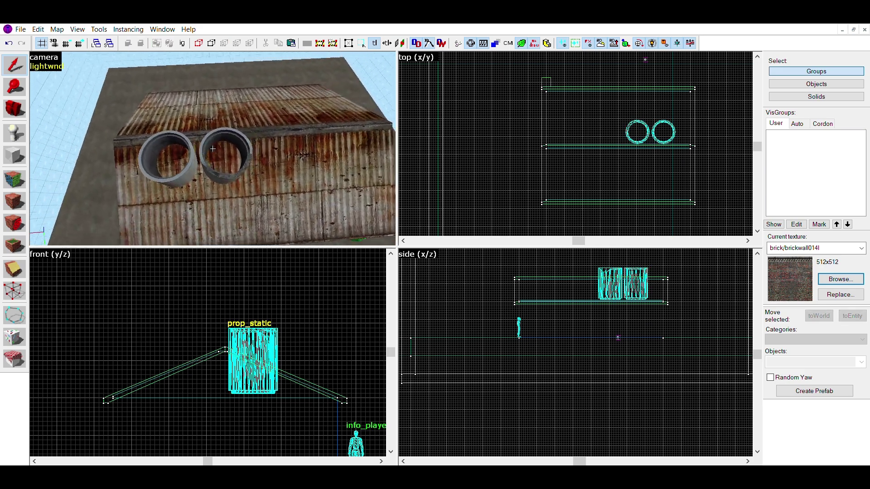
{"action": "key", "text": "d"}
{"action": "key", "text": "a"}
{"action": "key", "text": "w"}
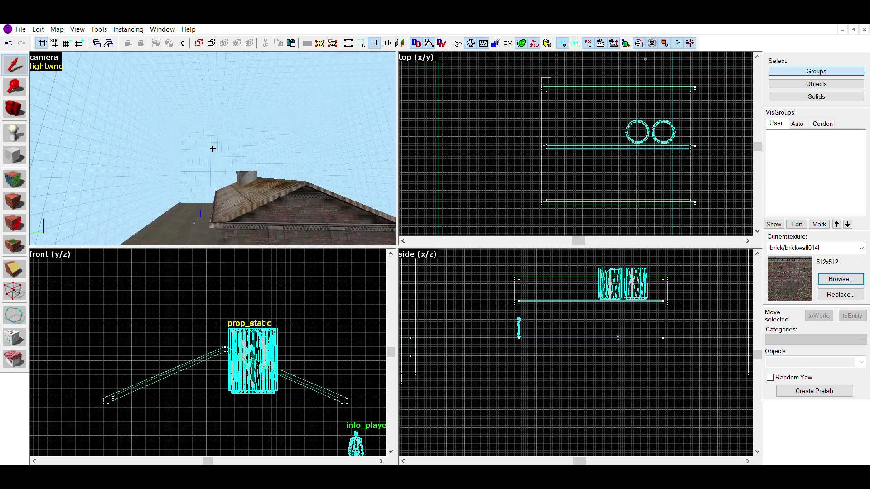
{"action": "key", "text": "s"}
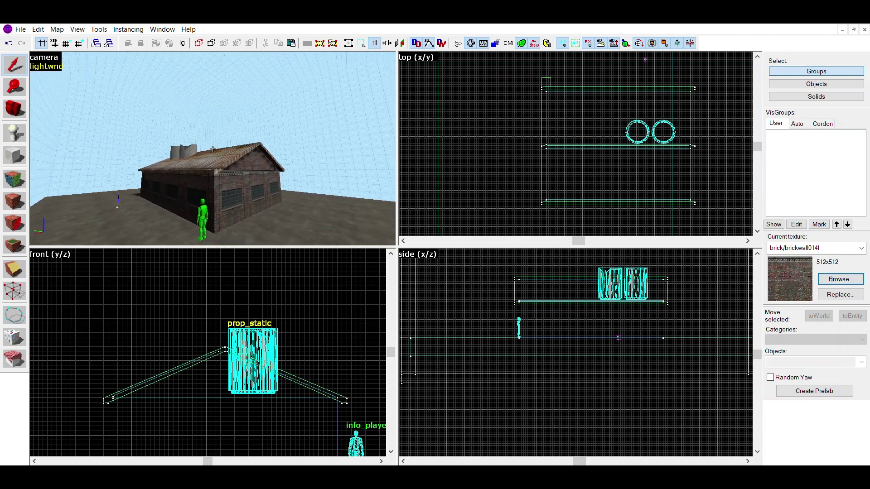
{"action": "key", "text": "s"}
{"action": "key", "text": "w"}
{"action": "key", "text": "z"}
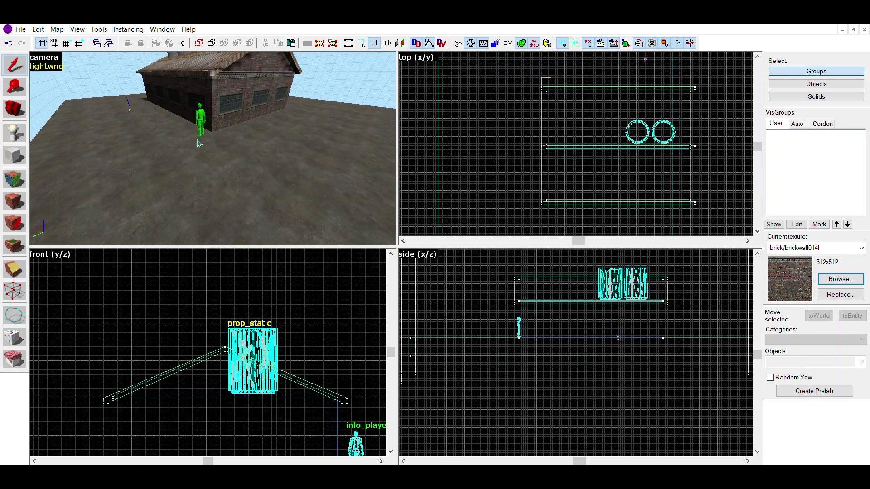
- Paste a copy of the roof slab holding the pipes exactly over the original and narrow it into an 80-unit-wide skylight panel
{"action": "left_click", "coordinate": [185, 145]}
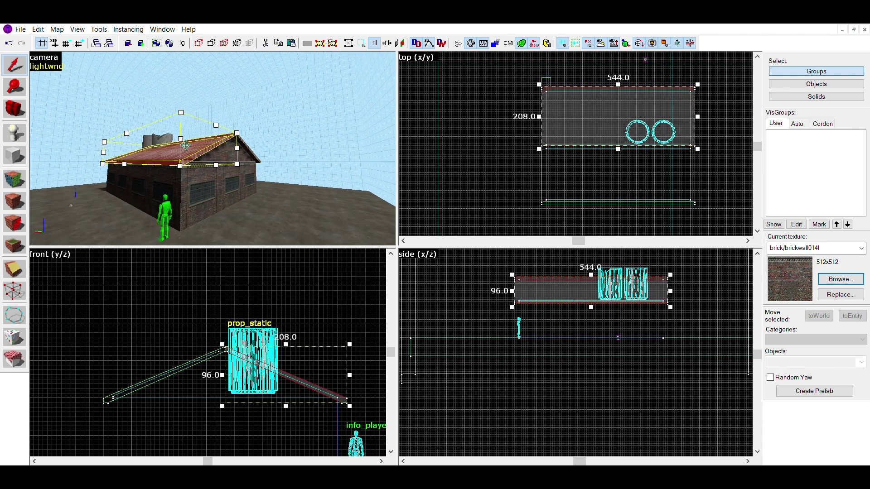
{"action": "left_click", "coordinate": [494, 119]}
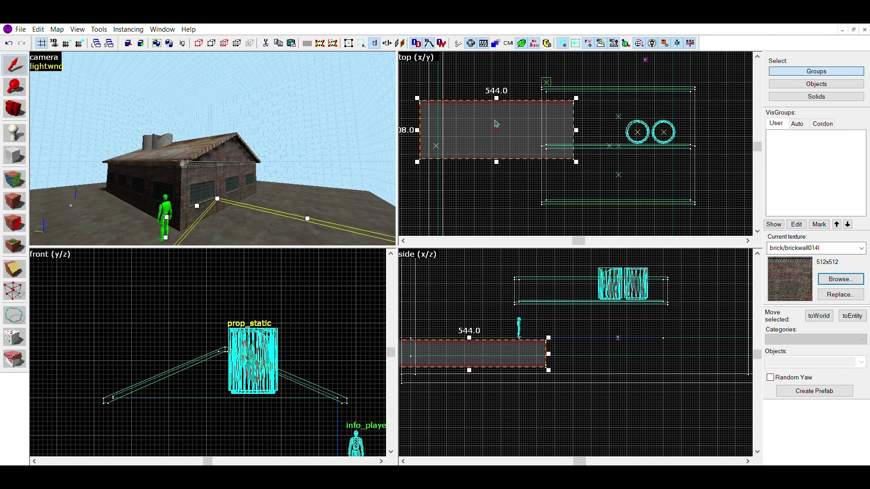
{"action": "left_click_drag", "start_coordinate": [622, 111], "coordinate": [622, 112]}
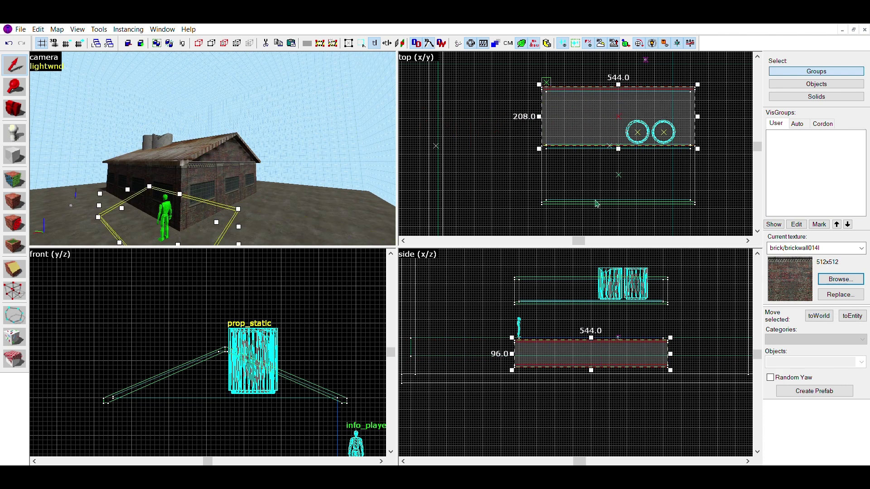
{"action": "left_click_drag", "start_coordinate": [562, 340], "coordinate": [562, 277]}
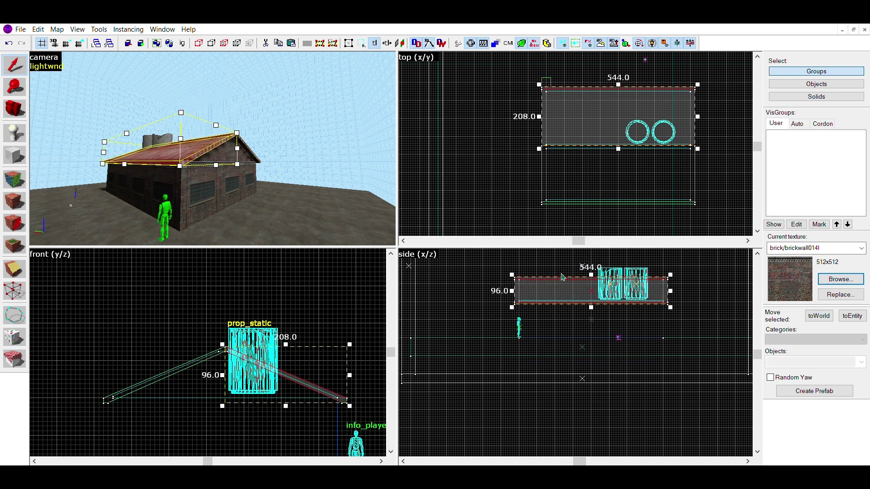
{"action": "left_click_drag", "start_coordinate": [540, 108], "coordinate": [584, 107]}
{"action": "left_click_drag", "start_coordinate": [700, 109], "coordinate": [617, 107]}
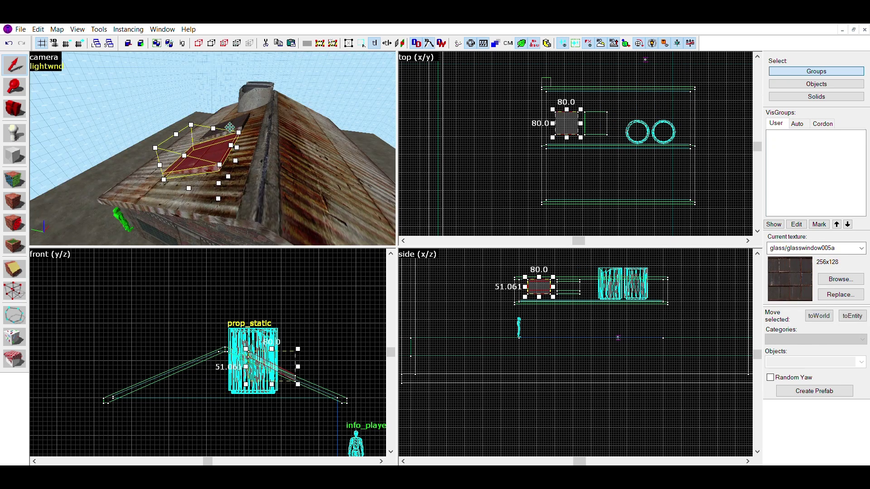
- Select both glass skylight panels and move them together up the slope toward the roof ridge
{"action": "left_click", "coordinate": [235, 117], "text": "ctrl"}
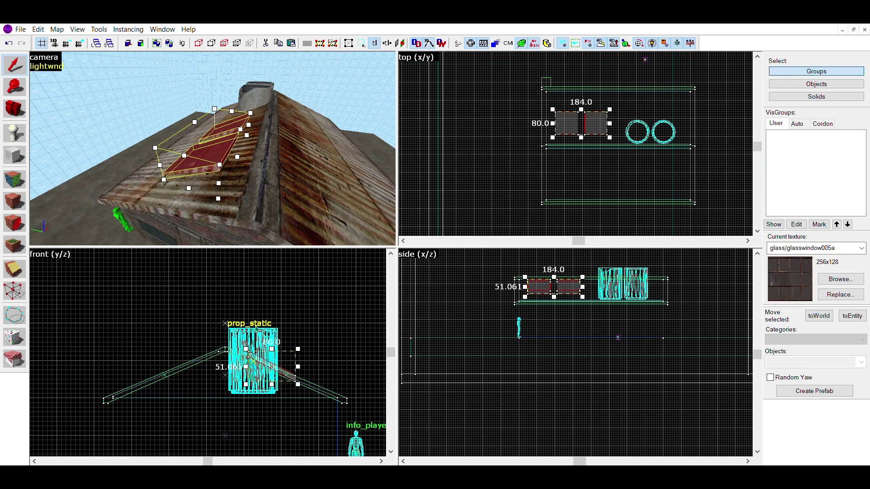
{"action": "left_click_drag", "start_coordinate": [276, 361], "coordinate": [241, 341]}
{"action": "key", "text": "Escape"}
- Examine the skylights, pipe props and gabled roof extension from roof level and from above the building
{"action": "key", "text": "z"}
{"action": "key", "text": "a"}
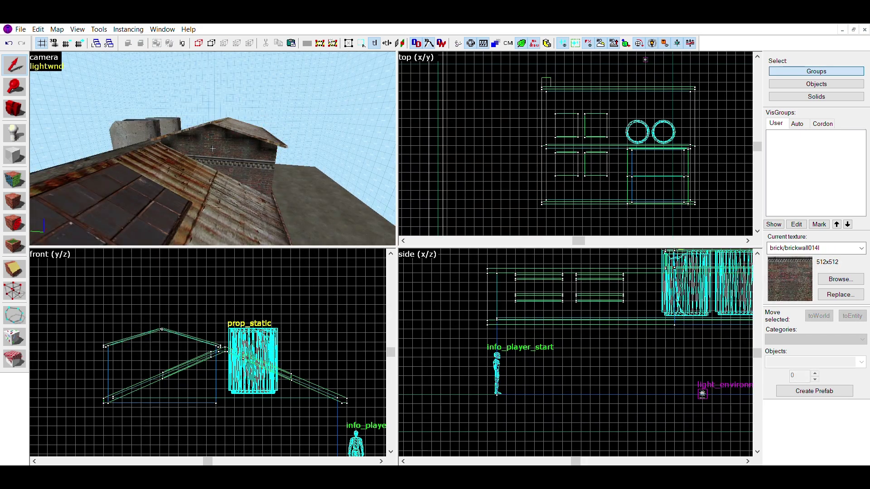
{"action": "key", "text": "Up"}
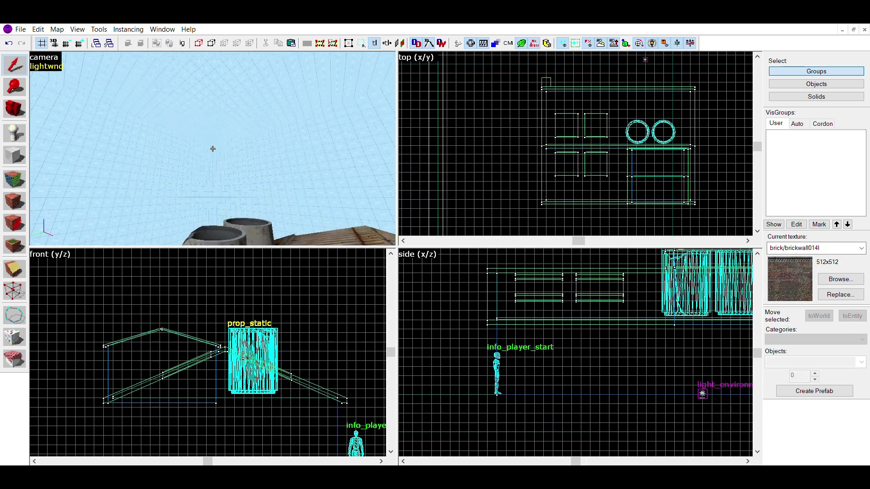
{"action": "key", "text": "Down"}
{"action": "key", "text": "s"}
{"action": "key", "text": "d"}
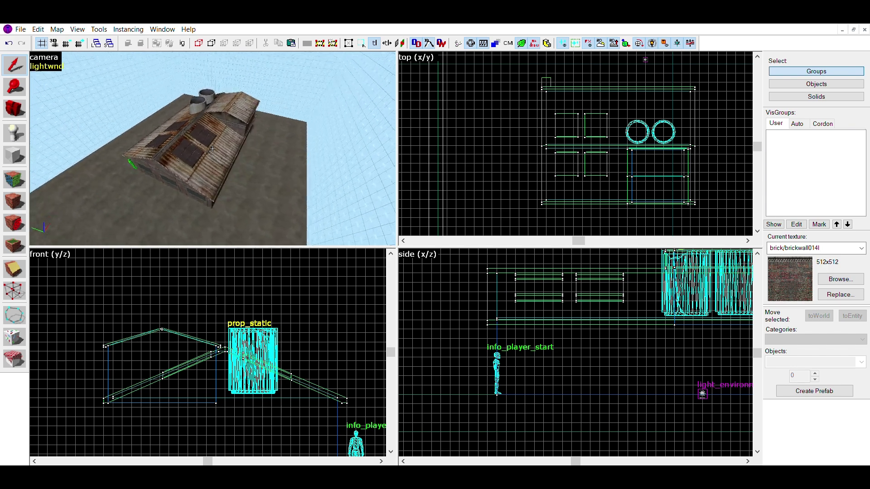
{"action": "key", "text": "w"}
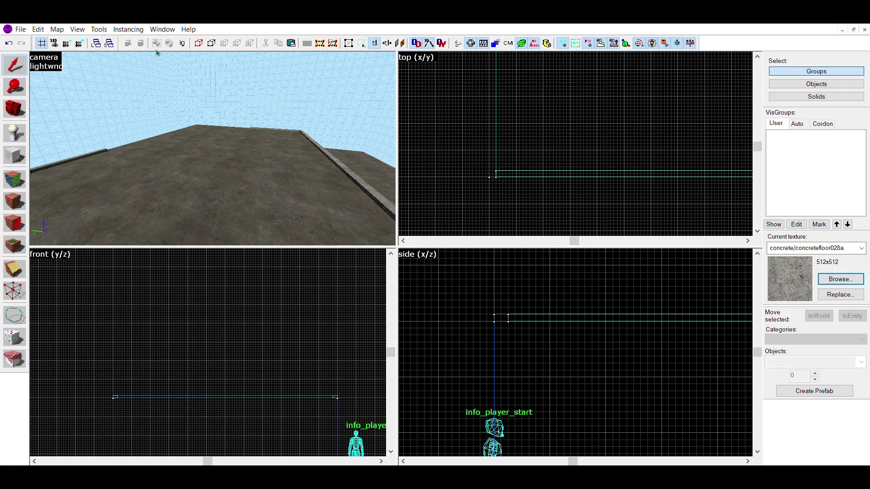
- Texture the outer walls of the flat-roofed building with the windowed brick brick/brickwall014f
{"action": "key", "text": "s"}
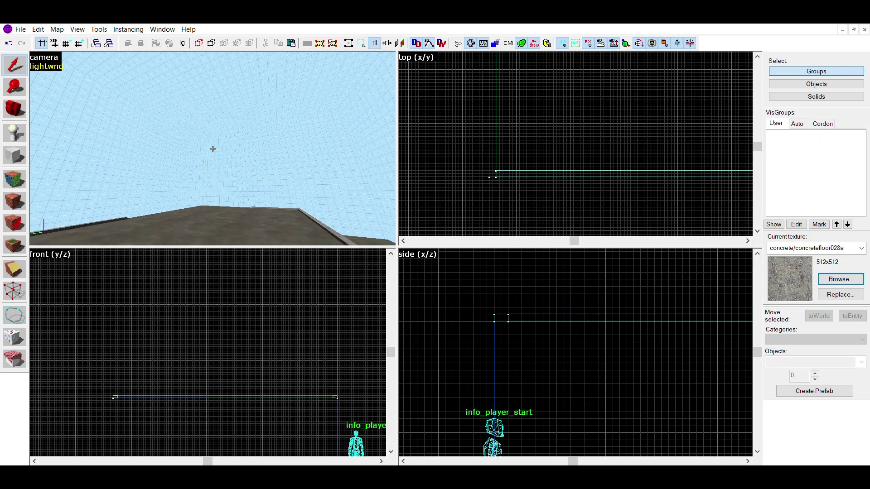
{"action": "key", "text": "z"}
{"action": "left_click", "coordinate": [199, 168]}
{"action": "key", "text": "z"}
{"action": "key", "text": "w"}
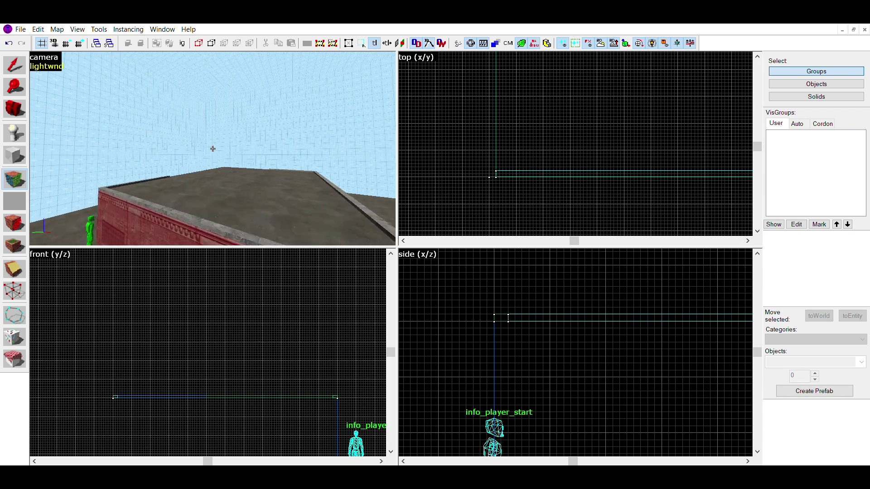
{"action": "key", "text": "z"}
{"action": "left_click", "coordinate": [545, 136]}
- Add a brick upper storey on the flat roof and texture its narrow side wall with plain brick brick/brickwall014l
{"action": "left_click", "coordinate": [145, 186]}
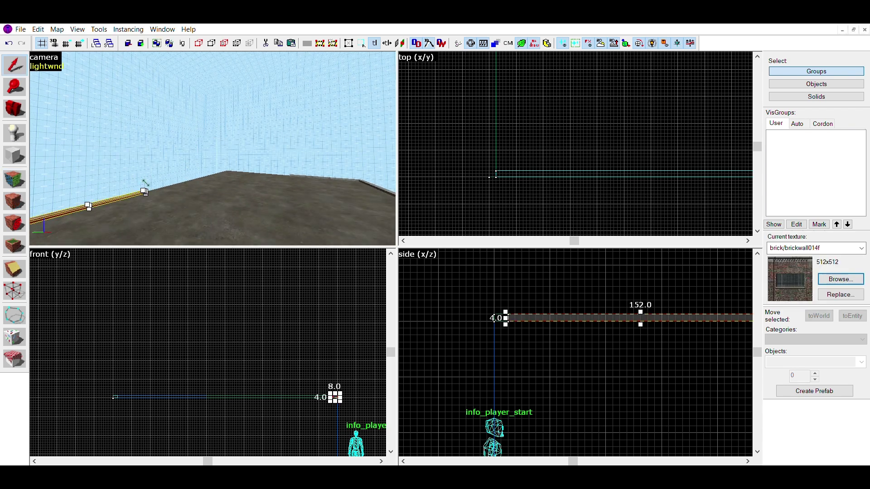
{"action": "left_click", "coordinate": [12, 149]}
{"action": "scroll", "coordinate": [519, 153], "scroll_direction": "down", "scroll_amount": 5}
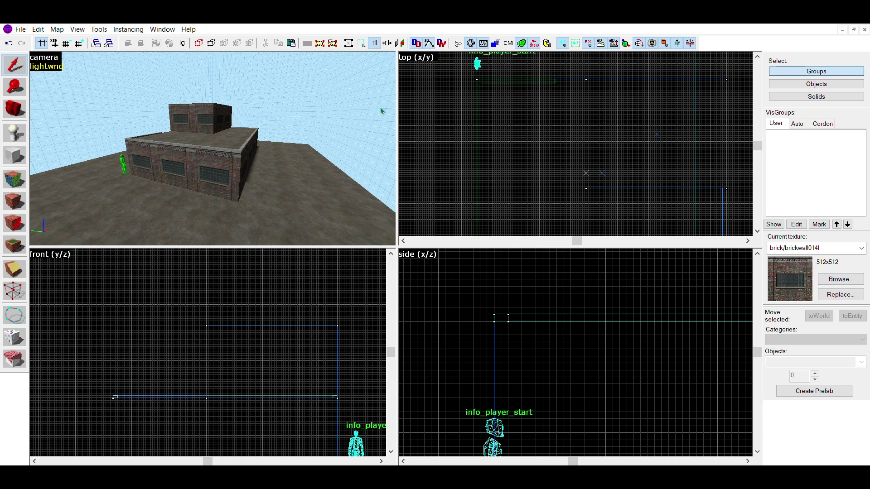
{"action": "left_click", "coordinate": [12, 178]}
- Examine the two large fan units and the upper storey on the flat roof from several sides
{"action": "key", "text": "z"}
{"action": "key", "text": "w"}
{"action": "key", "text": "d"}
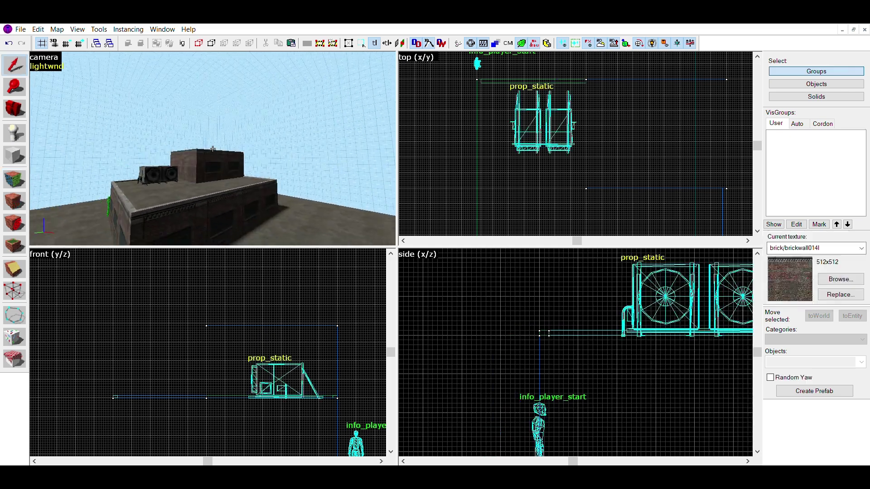
{"action": "key", "text": "w"}
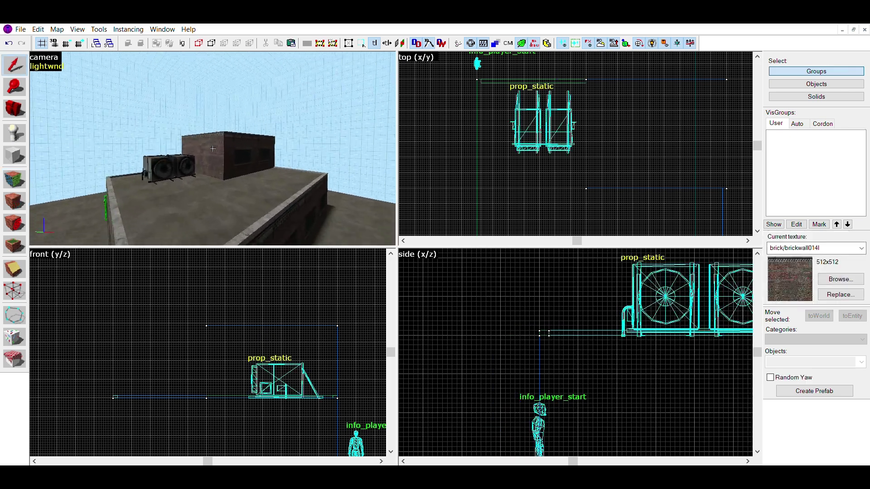
{"action": "key", "text": "d"}
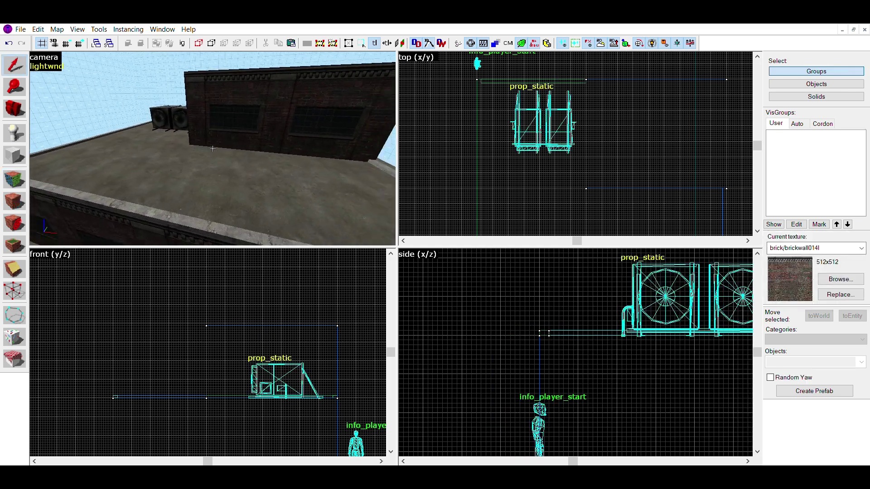
{"action": "key", "text": "s"}
{"action": "key", "text": "a"}
- Inspect the two recessed corrugated-metal openings in the flat roof and the strip between them from both sides
{"action": "key", "text": "z"}
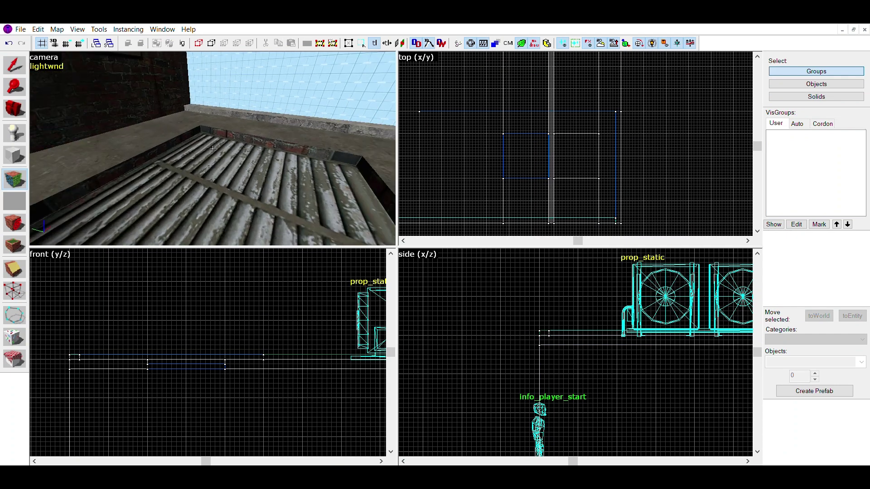
{"action": "left_click_drag", "start_coordinate": [159, 128], "coordinate": [213, 137]}
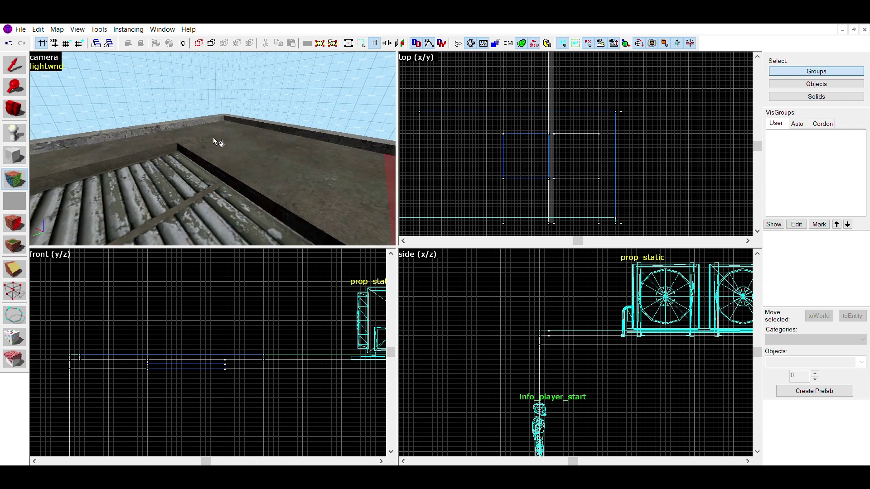
{"action": "key", "text": "z"}
{"action": "key", "text": "s"}
{"action": "key", "text": "z"}
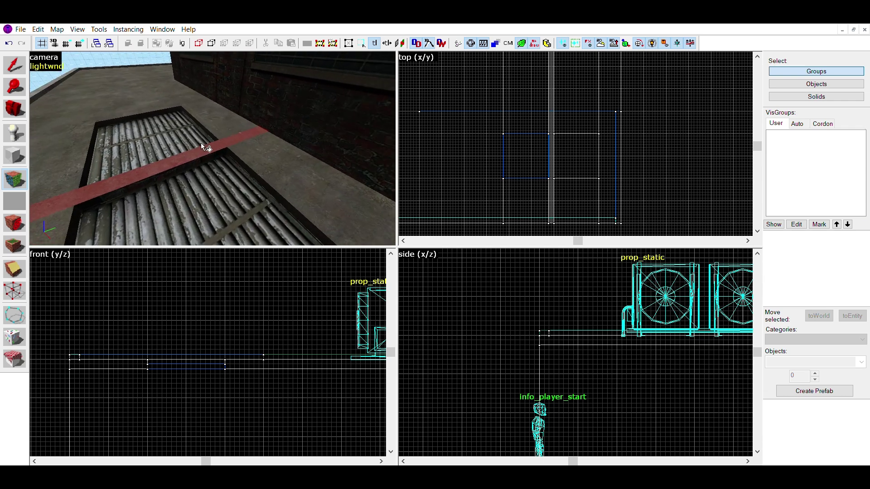
{"action": "key", "text": "s"}
{"action": "key", "text": "z"}
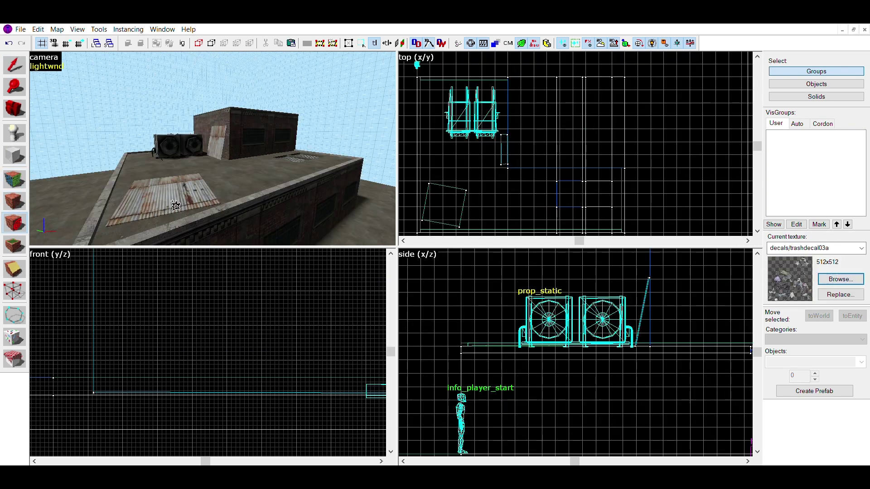
- Apply the decals/trashdecal03a decal to the corrugated metal sheet lying at the corner of the flat roof
{"action": "key", "text": "z"}
{"action": "key", "text": "w"}
{"action": "key", "text": "d"}
{"action": "key", "text": "z"}
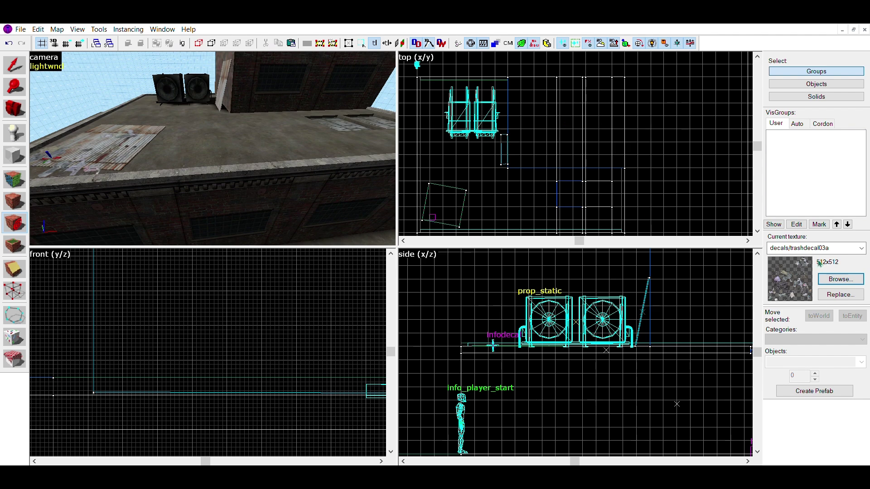
- Apply the decals/trashdecal01a decal to the roof floor between the fan units and the leaning metal sheet
{"action": "left_click_drag", "start_coordinate": [143, 82], "coordinate": [220, 150]}
{"action": "left_click", "coordinate": [228, 155]}
{"action": "key", "text": "z"}
{"action": "key", "text": "s"}
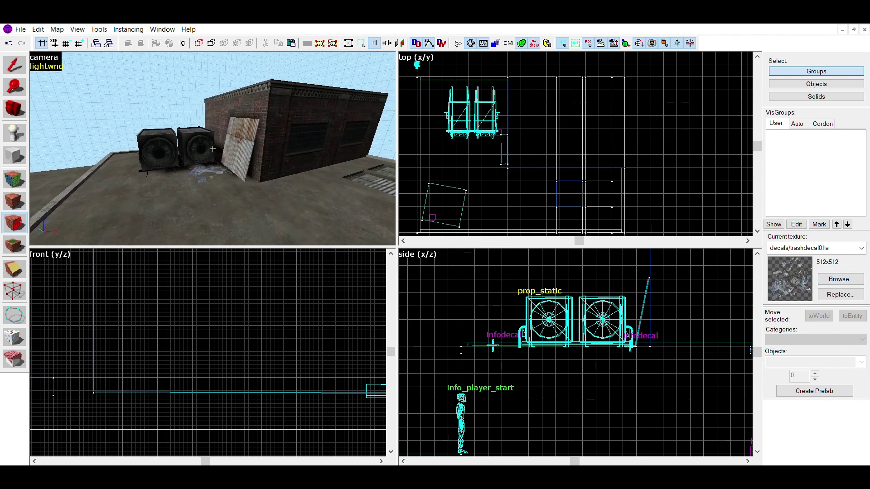
{"action": "key", "text": "z"}
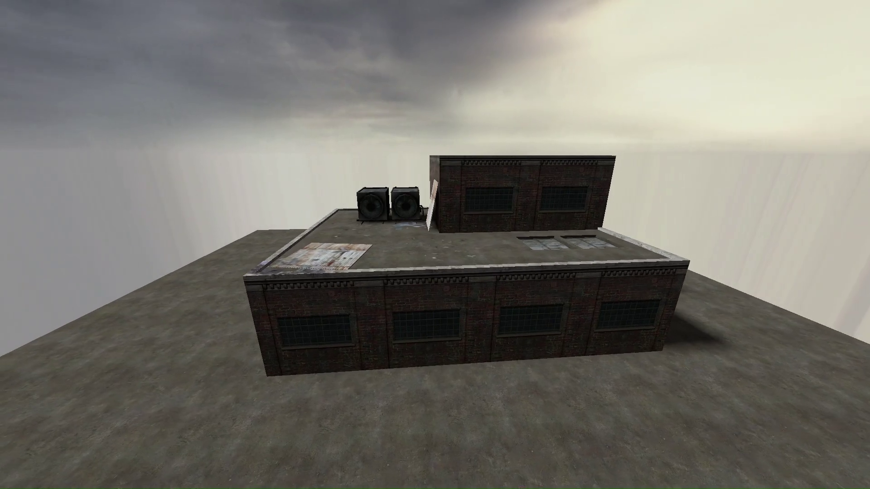